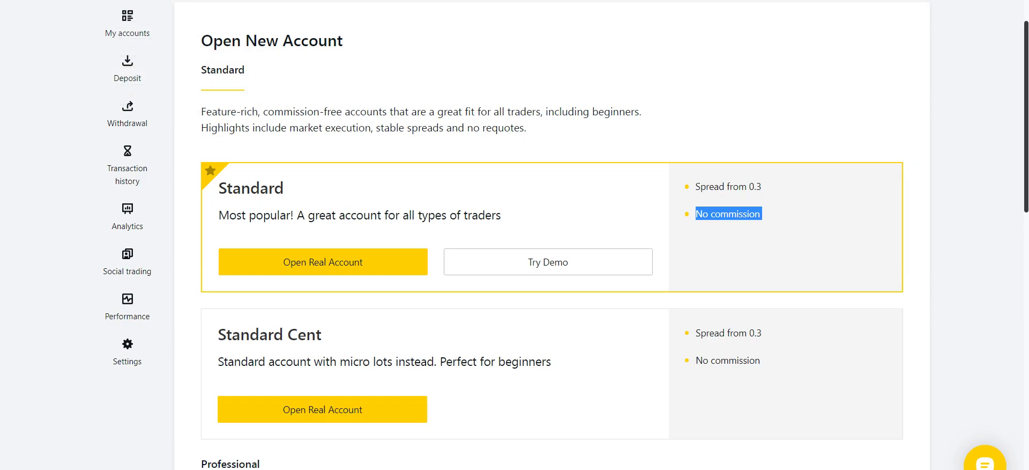
- Search the indicator library for 'buy sell ba'
{"action": "scroll", "coordinate": [565, 235], "scroll_direction": "down", "scroll_amount": 3}
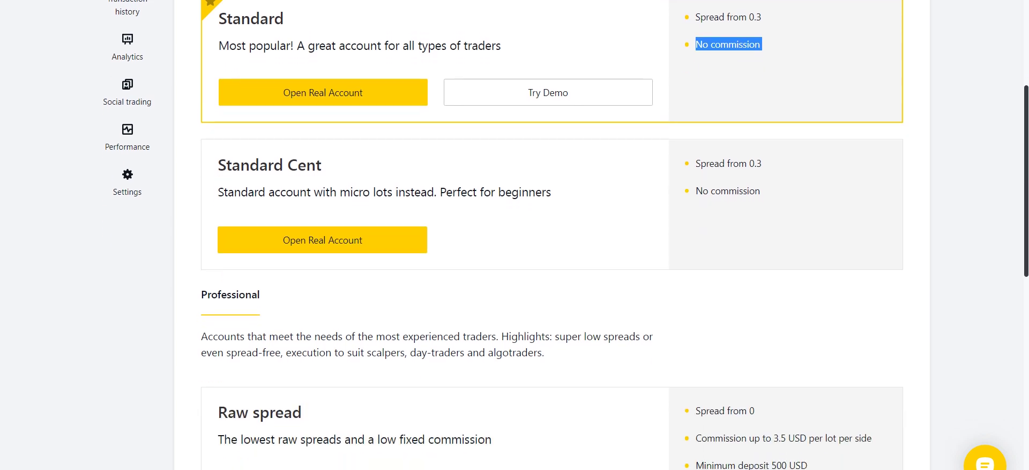
{"action": "scroll", "coordinate": [566, 235], "scroll_direction": "down", "scroll_amount": 4}
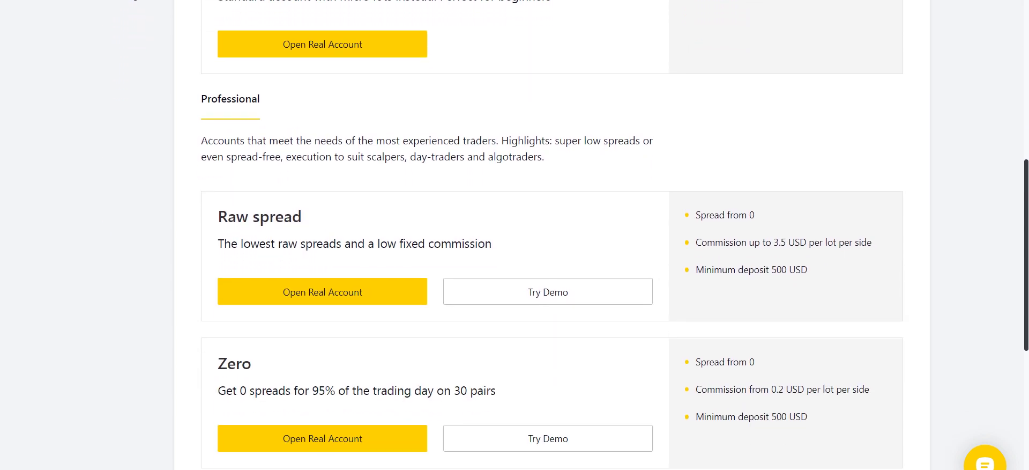
{"action": "scroll", "coordinate": [566, 234], "scroll_direction": "down", "scroll_amount": 2}
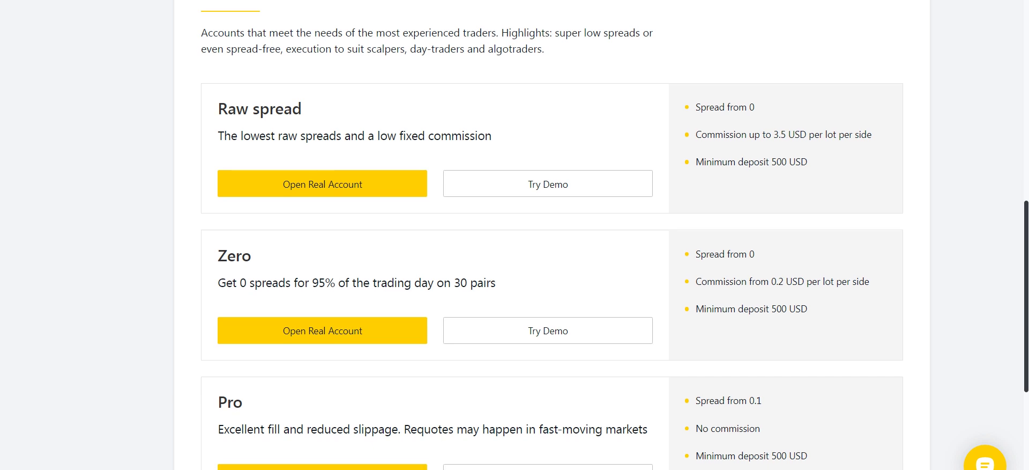
{"action": "scroll", "coordinate": [565, 235], "scroll_direction": "up", "scroll_amount": 3}
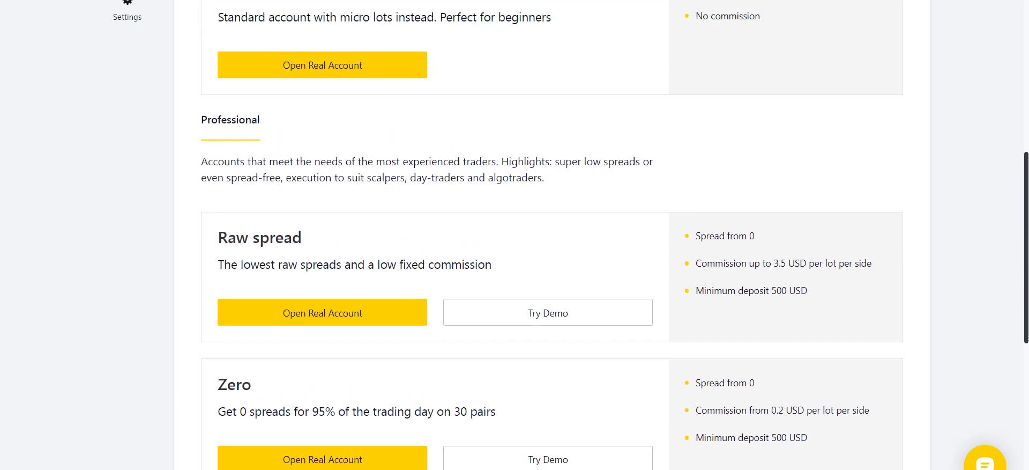
{"action": "scroll", "coordinate": [566, 235], "scroll_direction": "up", "scroll_amount": 3}
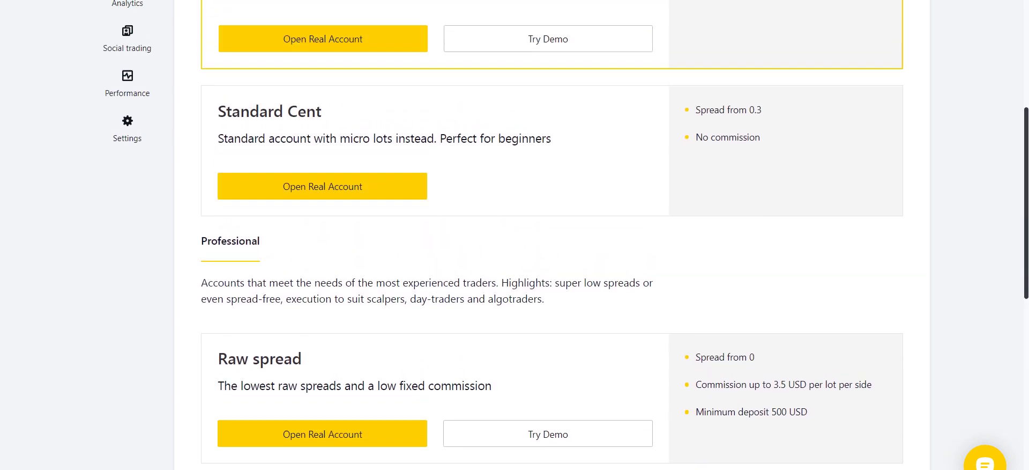
{"action": "scroll", "coordinate": [566, 235], "scroll_direction": "up", "scroll_amount": 3}
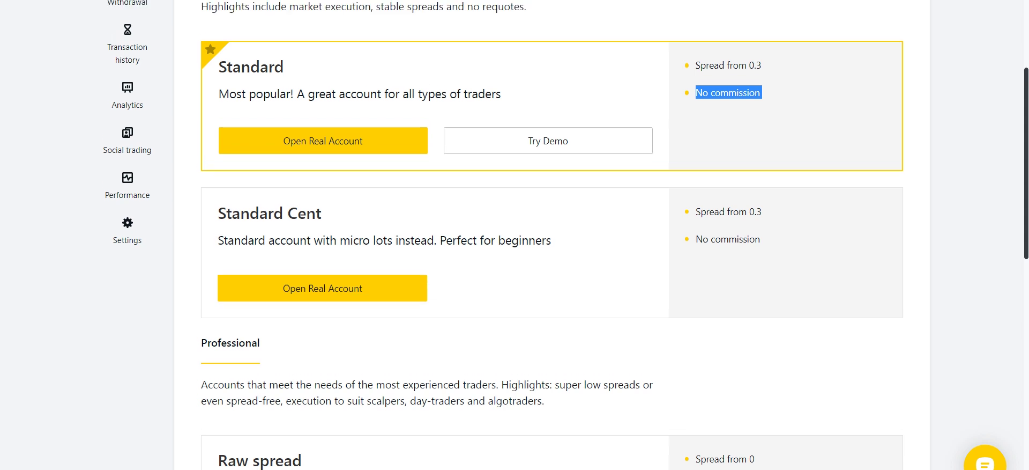
{"action": "scroll", "coordinate": [566, 235], "scroll_direction": "up", "scroll_amount": 1}
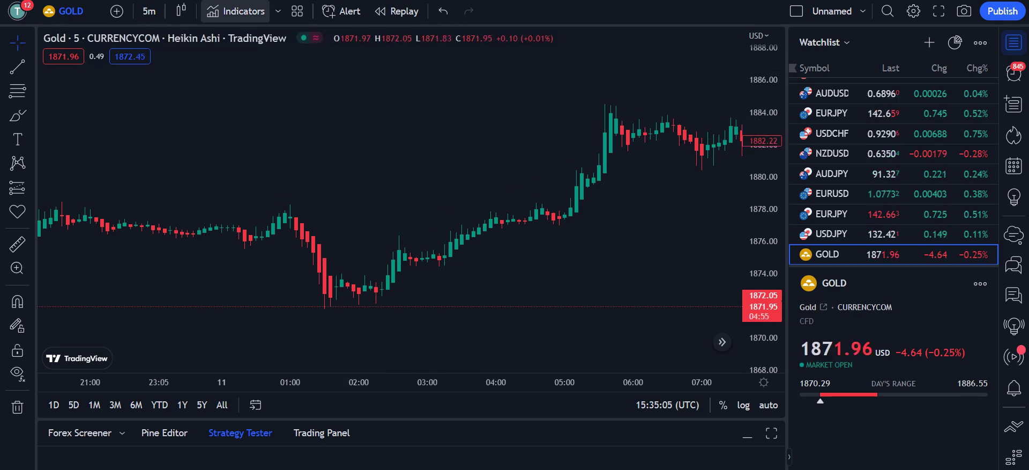
{"action": "left_click", "coordinate": [236, 11]}
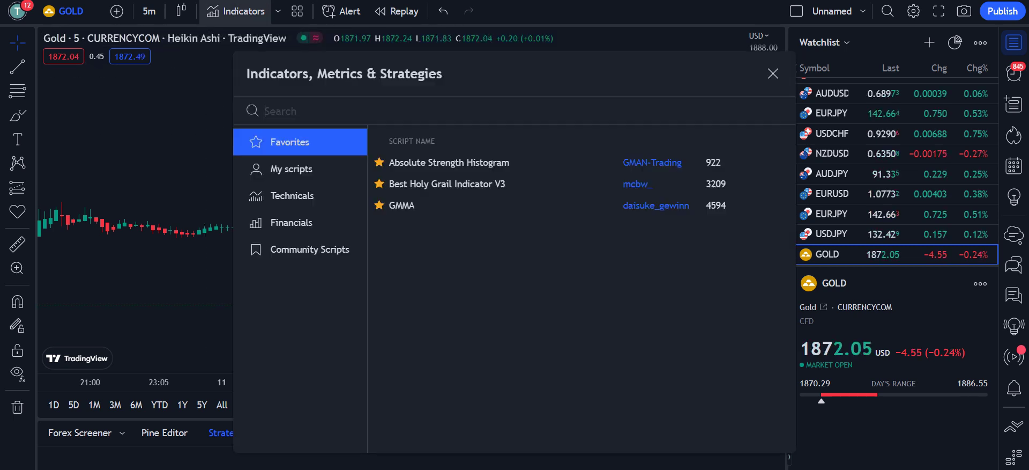
{"action": "type", "text": "buy se"}
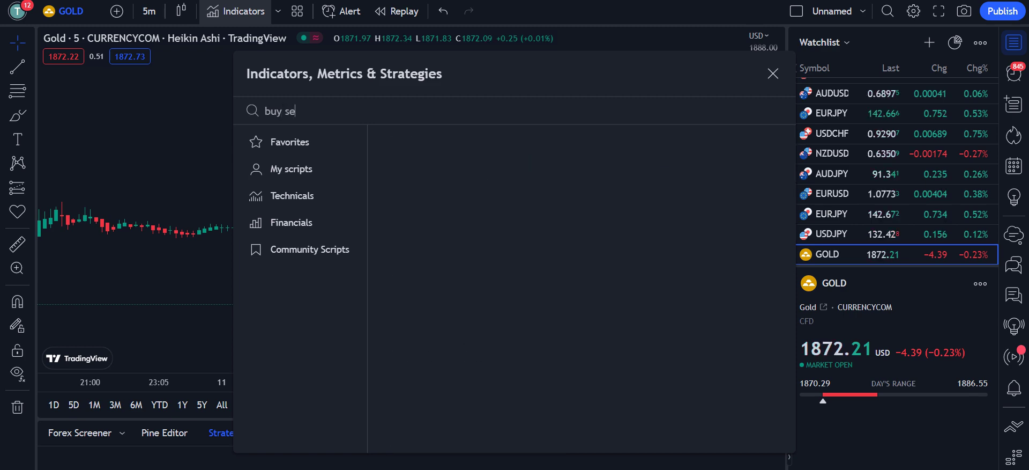
{"action": "type", "text": "ll back"}
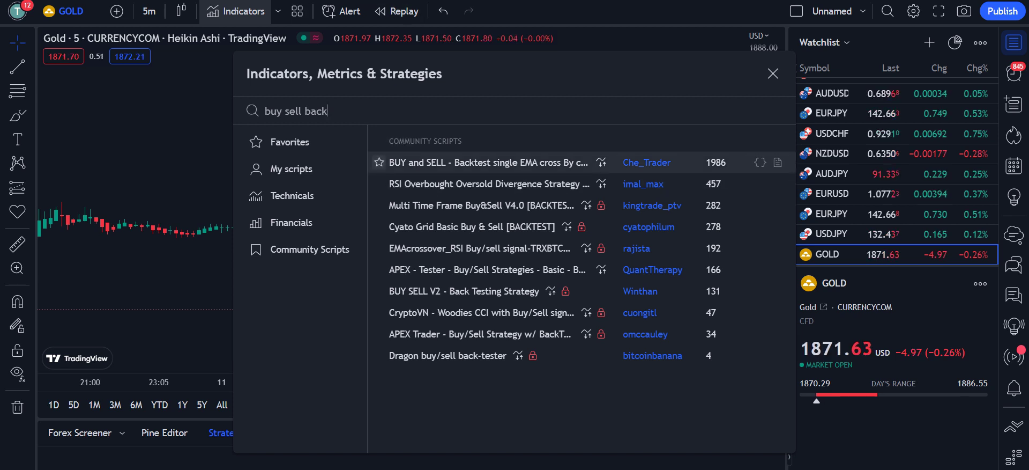
- Favourite the BUY and SELL - Backtest single EMA cross strategy and add it to the chart
{"action": "left_click", "coordinate": [379, 162]}
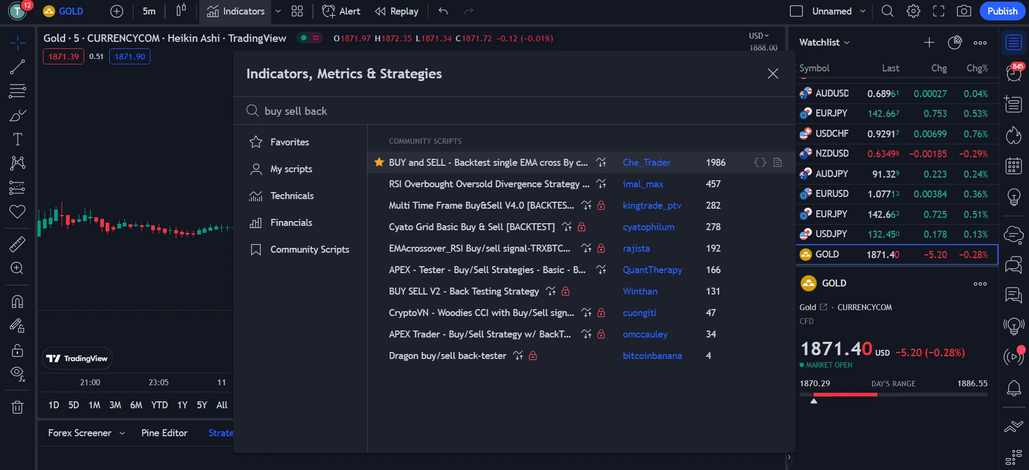
{"action": "key", "text": "Return"}
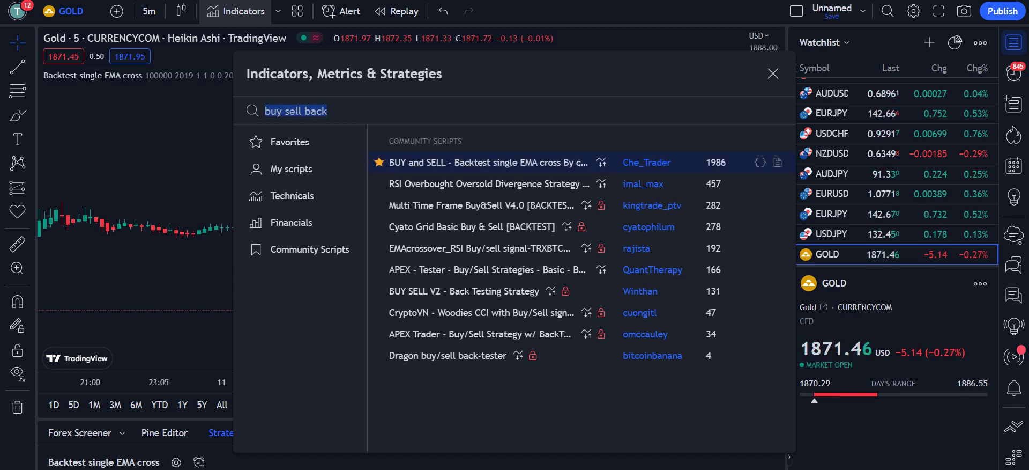
{"action": "key", "text": "BackSpace"}
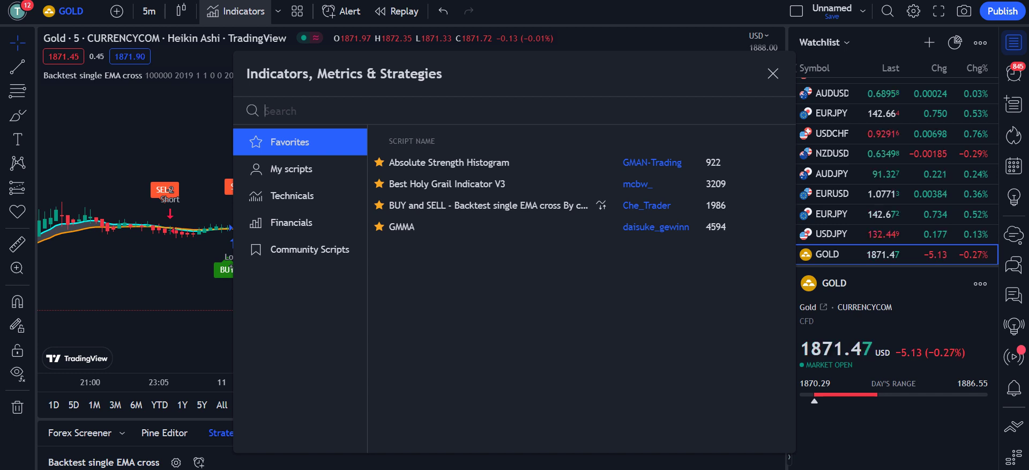
- Search 'funf flow trendd', add the [blackcat] L3 Banker Fund Flow Trend Oscillator, and close the search
{"action": "type", "text": "funf"}
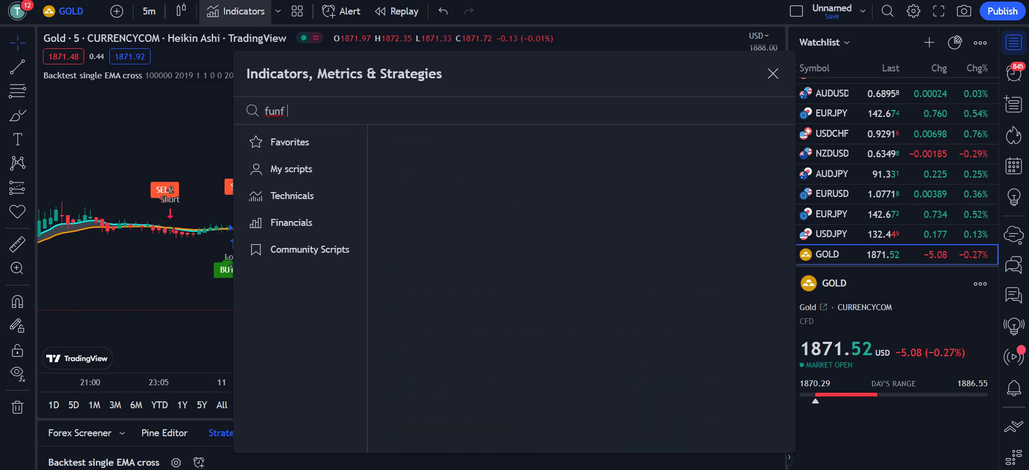
{"action": "type", "text": " flo"}
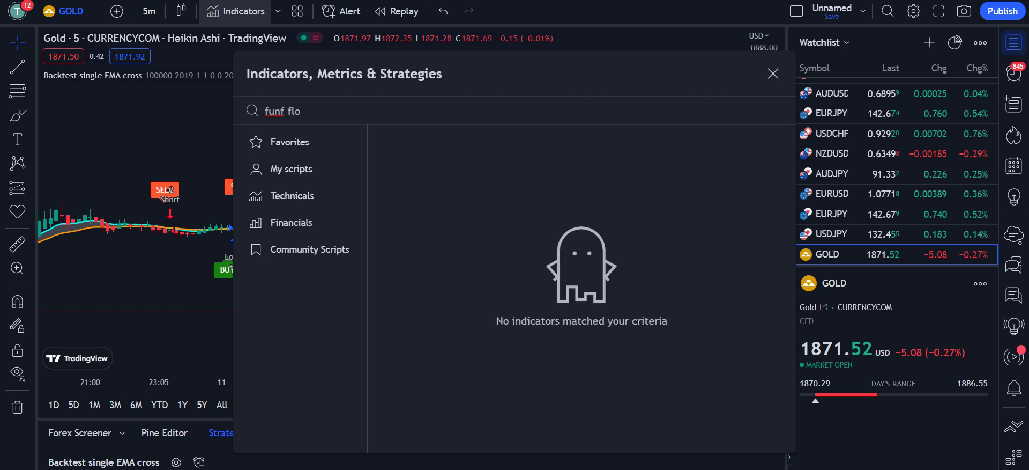
{"action": "type", "text": "w trend"}
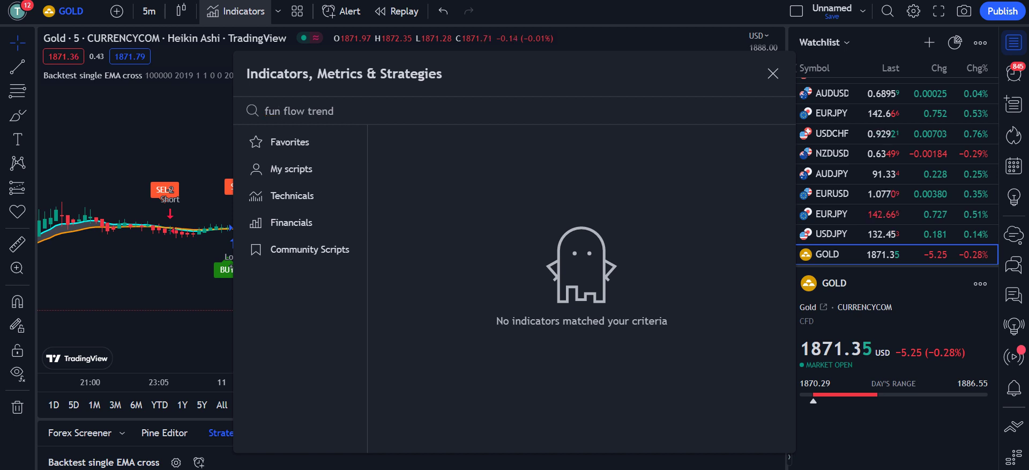
{"action": "type", "text": "d"}
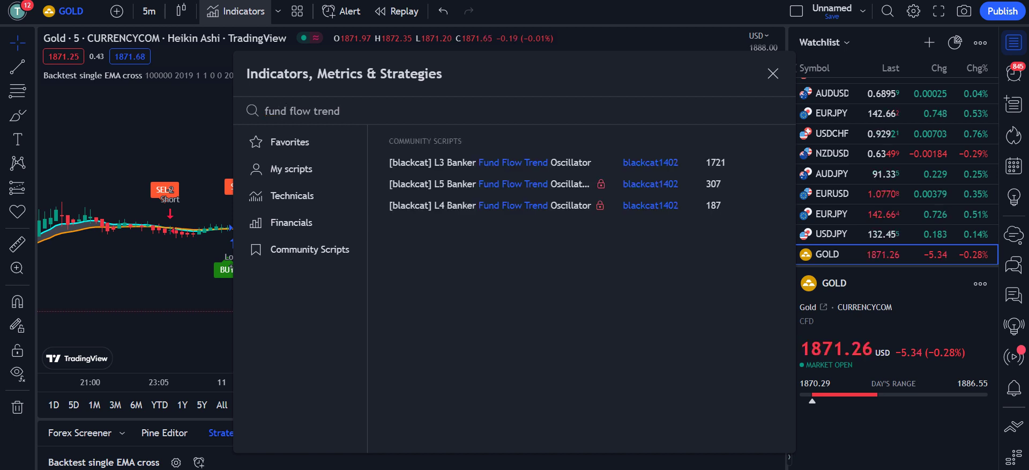
{"action": "key", "text": "Down"}
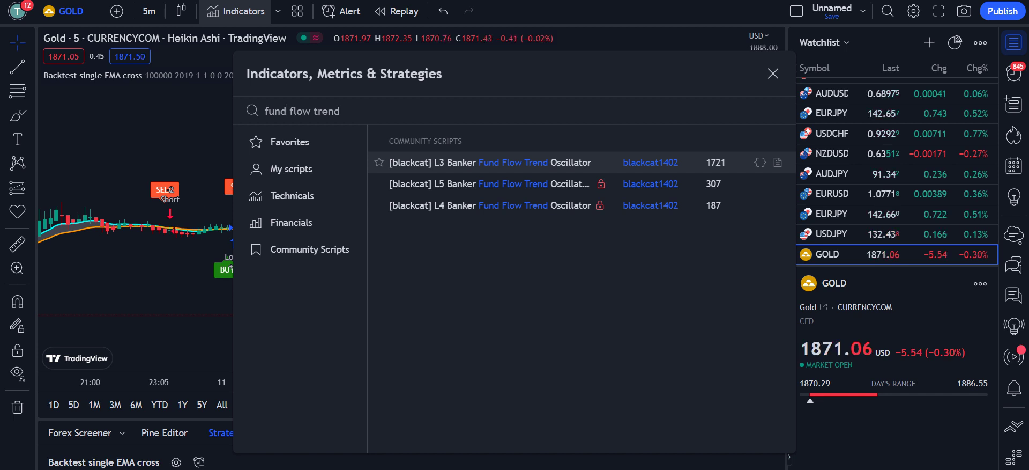
{"action": "left_click", "coordinate": [482, 162]}
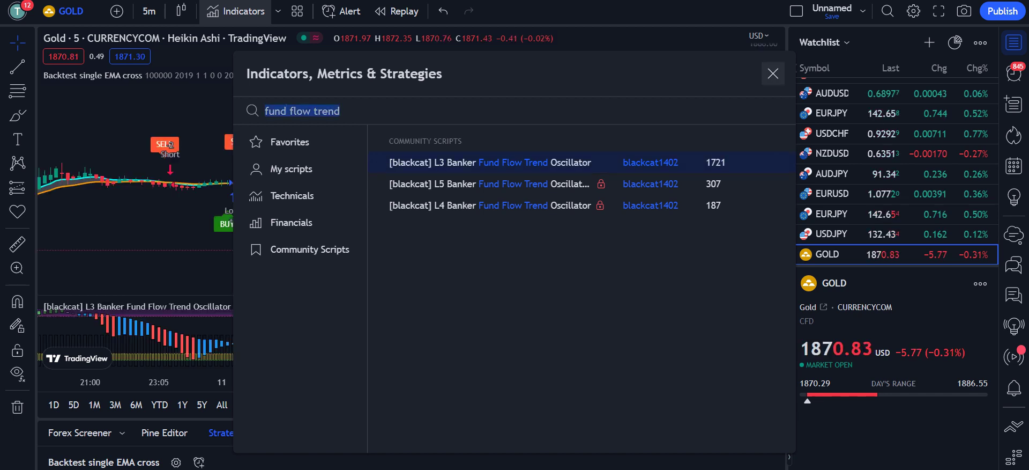
{"action": "key", "text": "Escape"}
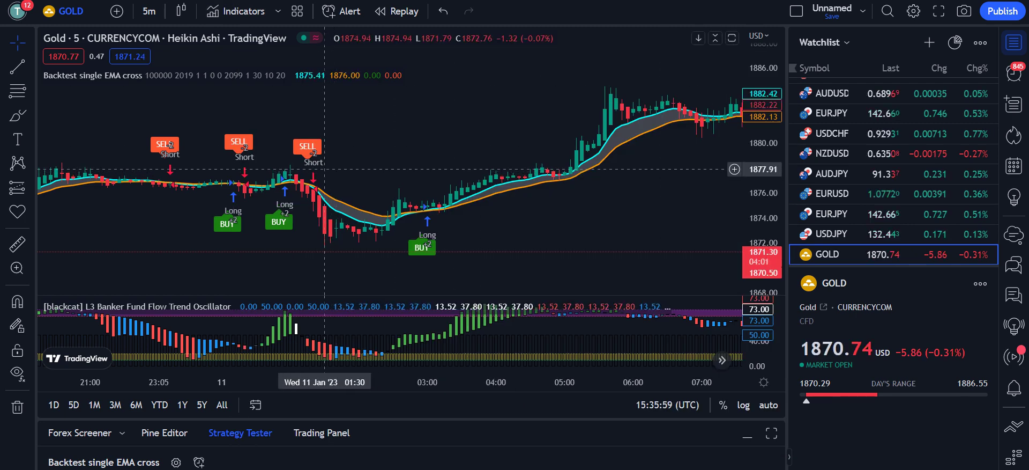
- Set the EMA cross strategy's EMA 1 length to 21 and EMA 2 to 34
{"action": "mouse_move", "coordinate": [216, 75]}
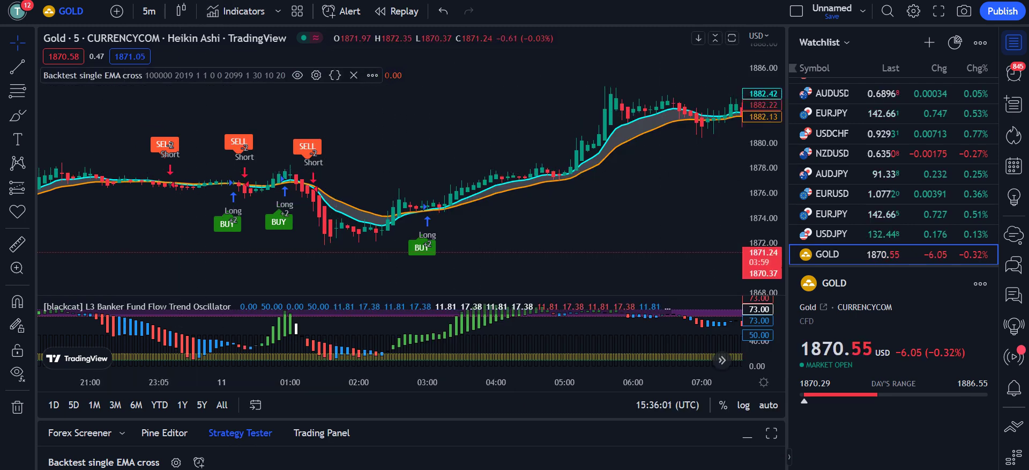
{"action": "left_click", "coordinate": [316, 75]}
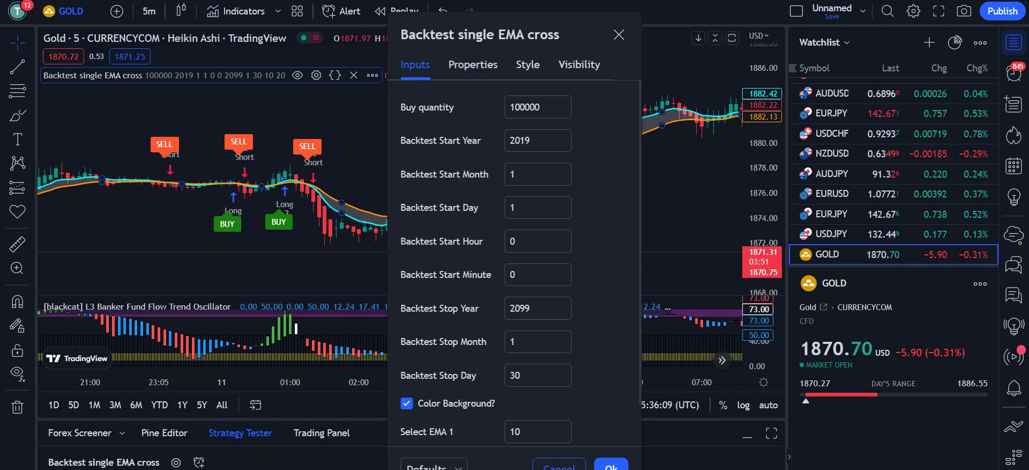
{"action": "scroll", "coordinate": [514, 257], "scroll_direction": "down", "scroll_amount": 1}
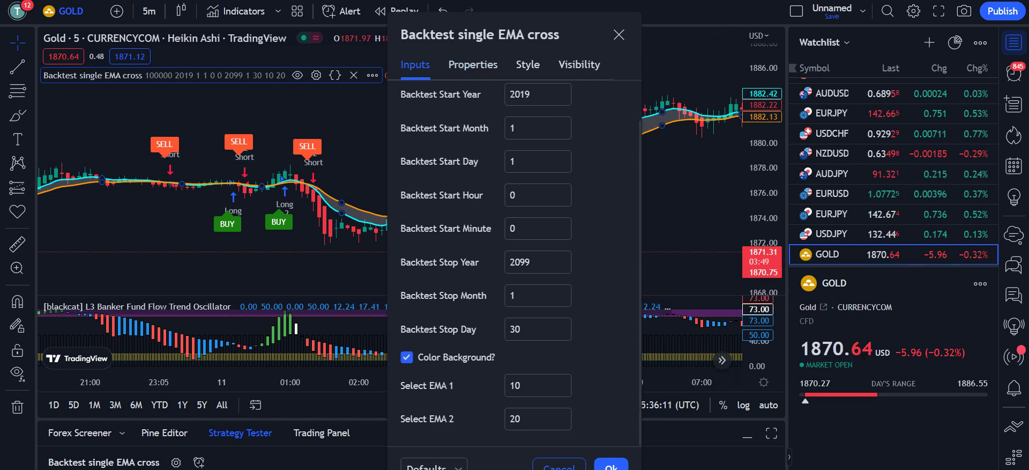
{"action": "left_click", "coordinate": [531, 385]}
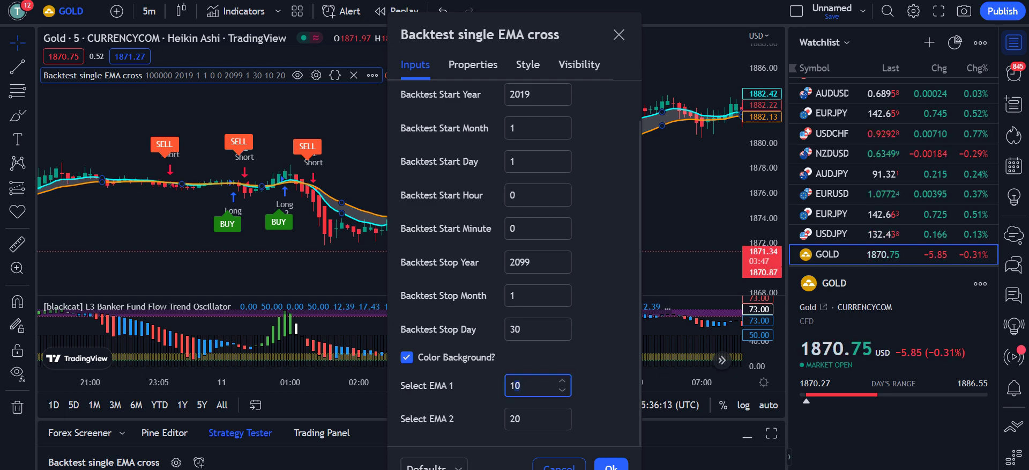
{"action": "key", "text": "BackSpace"}
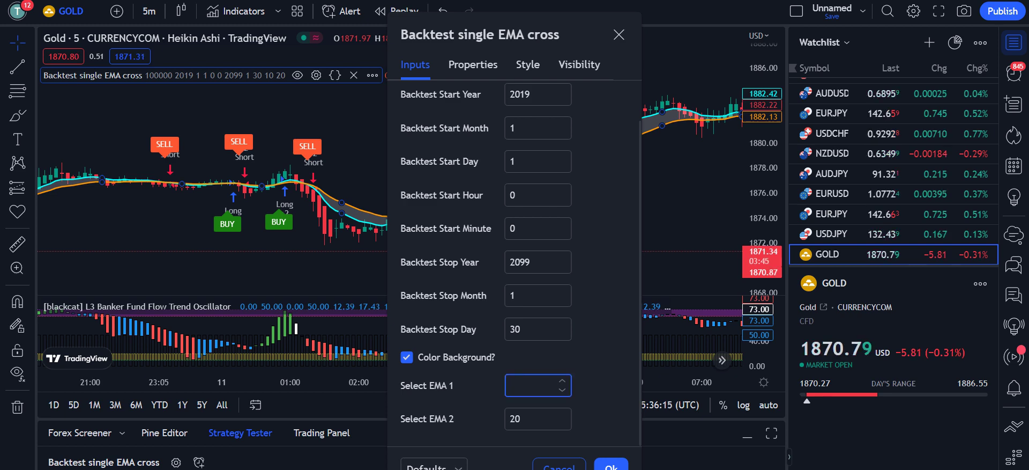
{"action": "type", "text": "21"}
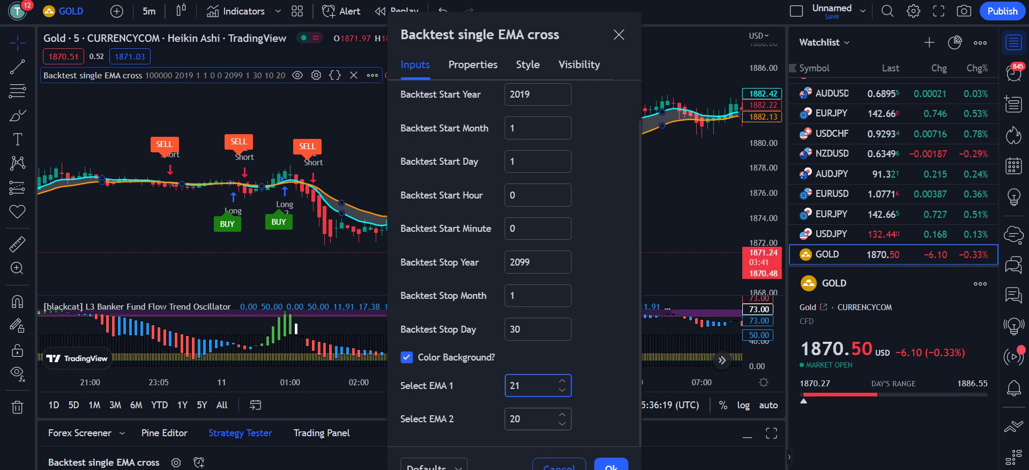
{"action": "left_click", "coordinate": [531, 418]}
{"action": "key", "text": "BackSpace"}
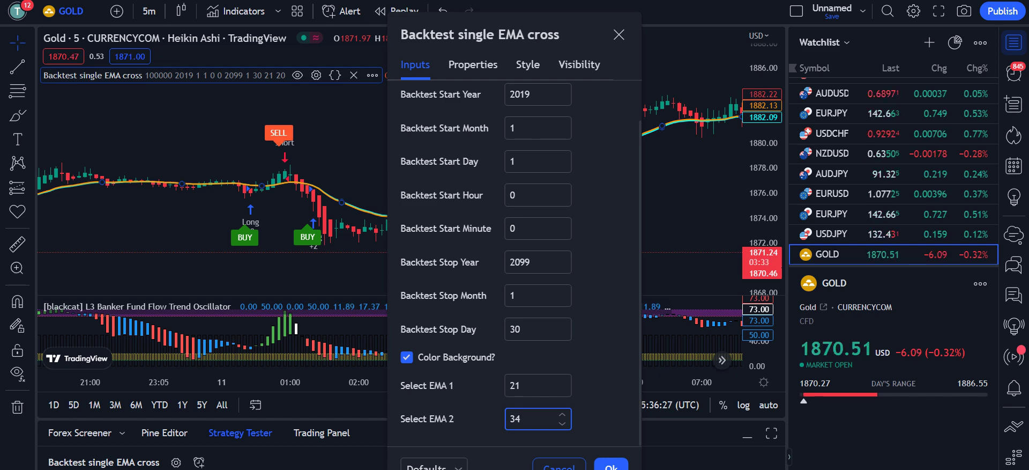
- Turn off Trades on chart in the strategy's Style settings and apply
{"action": "left_click", "coordinate": [528, 65]}
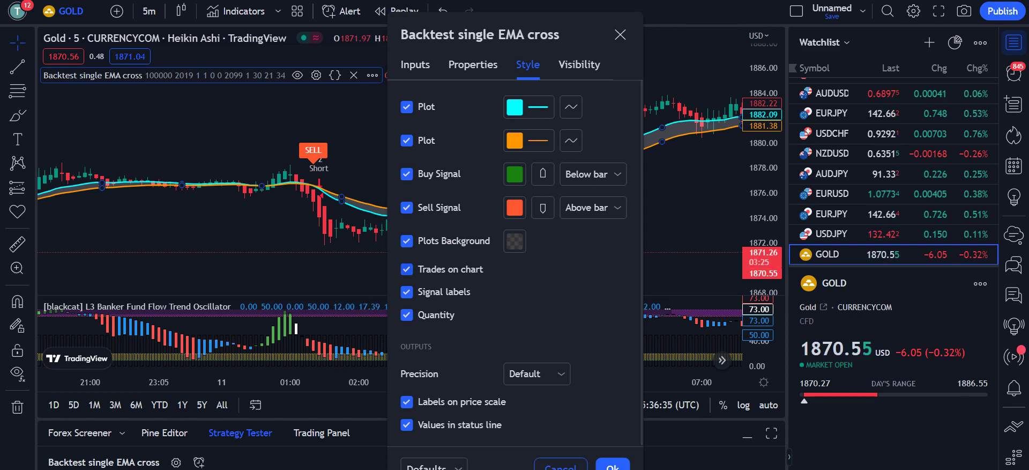
{"action": "left_click", "coordinate": [407, 268]}
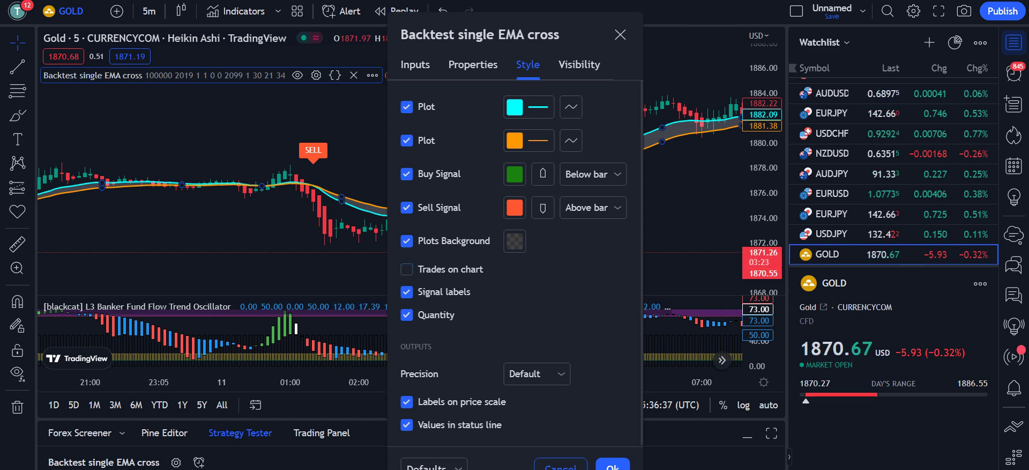
{"action": "left_click", "coordinate": [612, 464]}
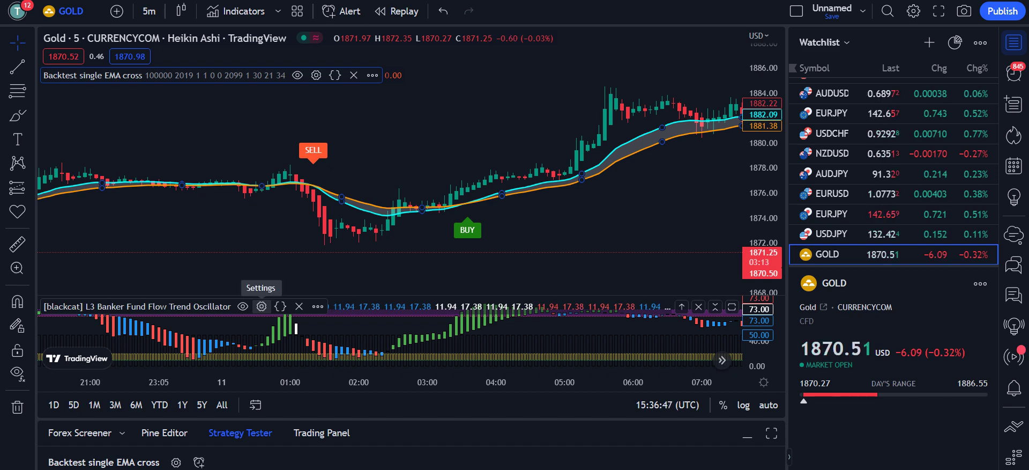
- Untick the L3 Banker oscillator's yellow, white and blue PlotCandle plots and apply
{"action": "left_click", "coordinate": [261, 307]}
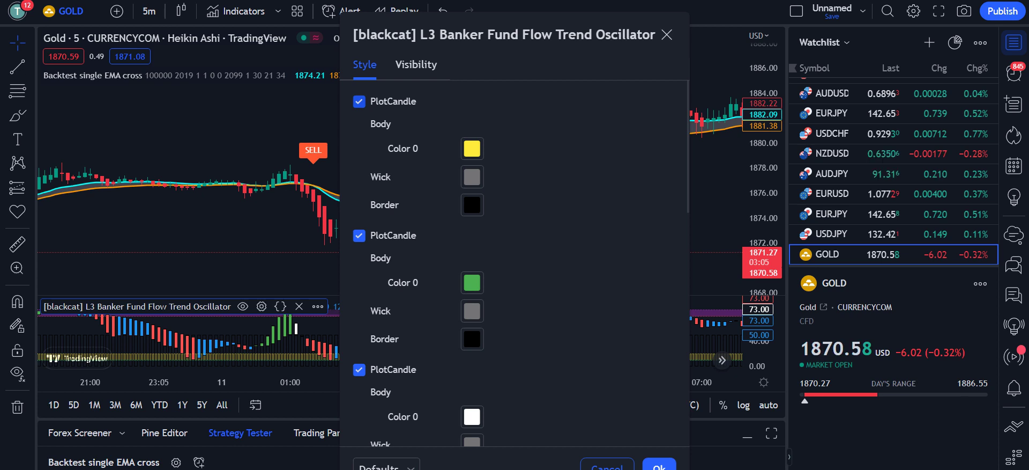
{"action": "left_click", "coordinate": [359, 101]}
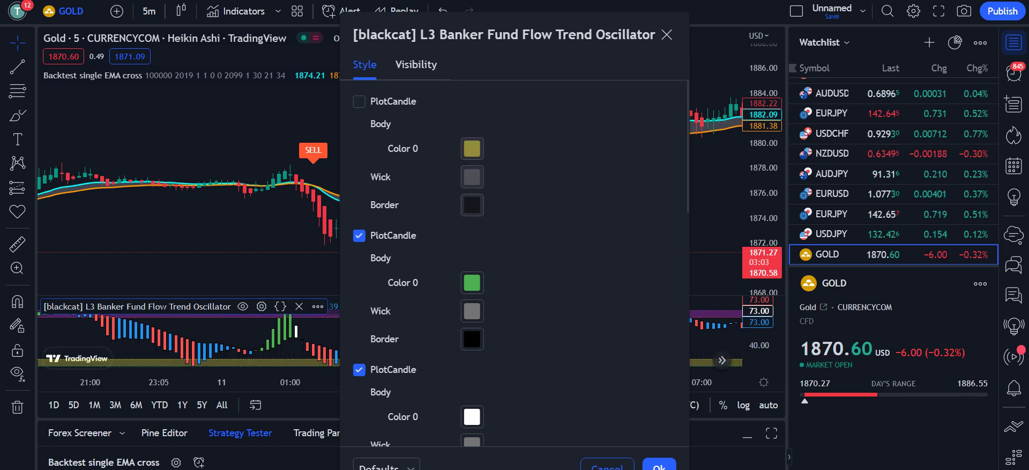
{"action": "left_click", "coordinate": [359, 369]}
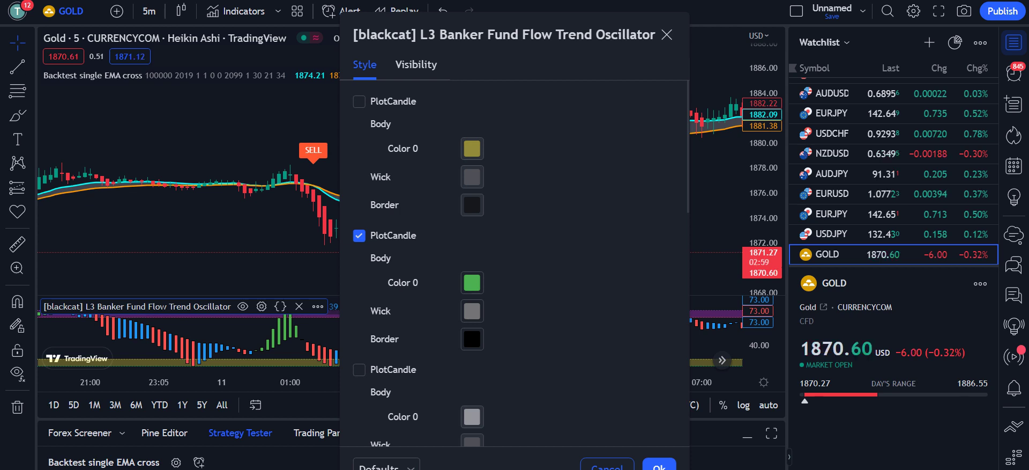
{"action": "scroll", "coordinate": [514, 263], "scroll_direction": "down", "scroll_amount": 6}
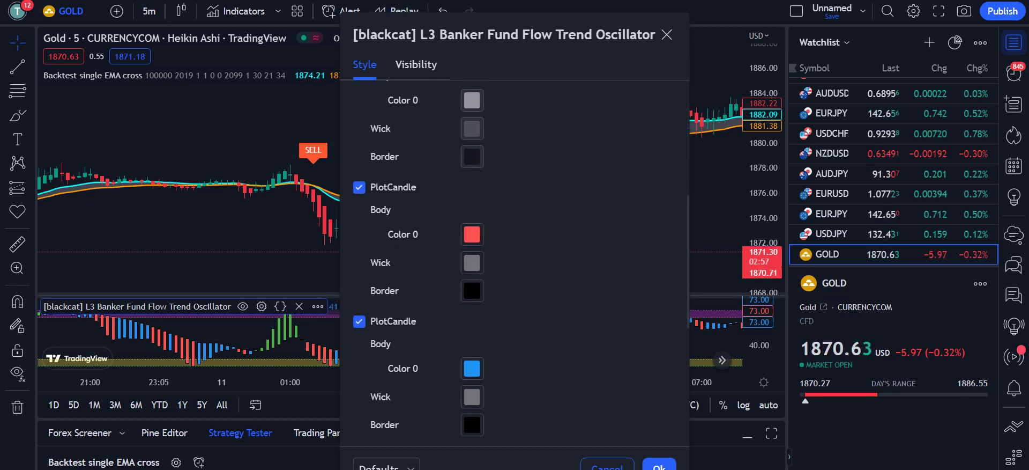
{"action": "left_click", "coordinate": [359, 320]}
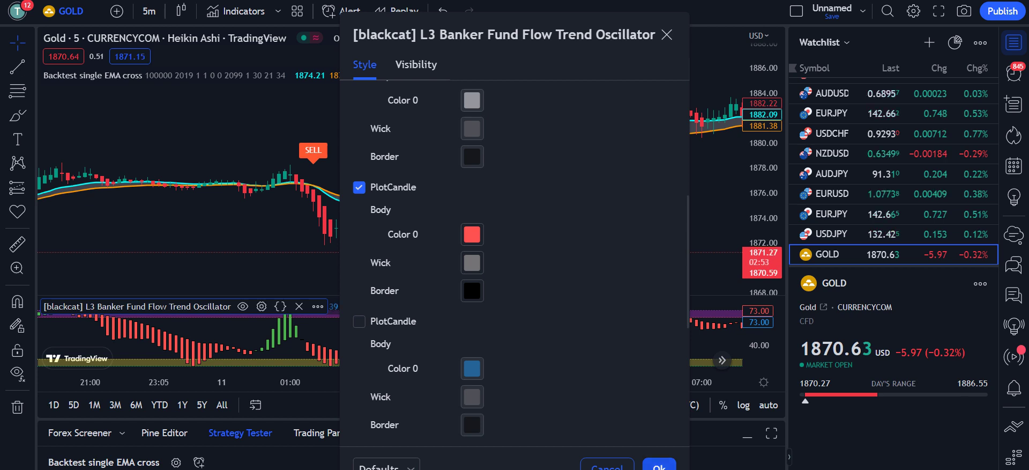
{"action": "key", "text": "Return"}
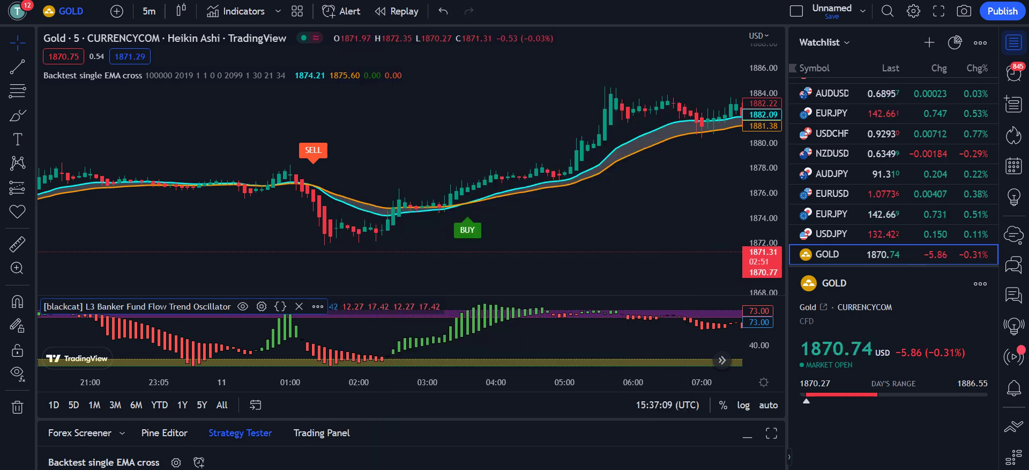